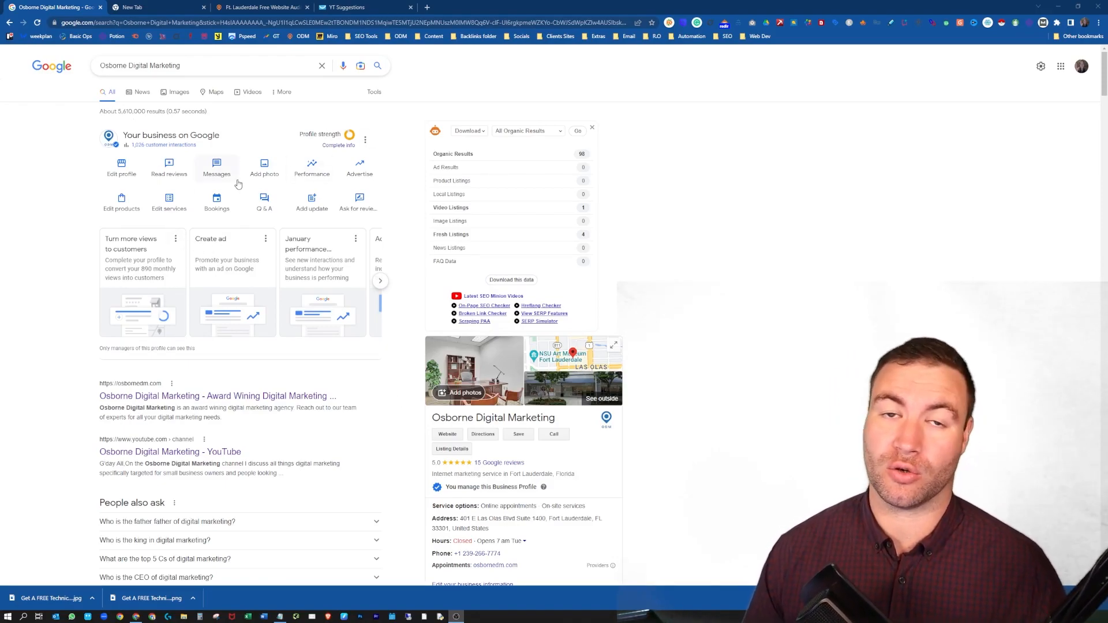
{"action": "left_click", "coordinate": [138, 8]}
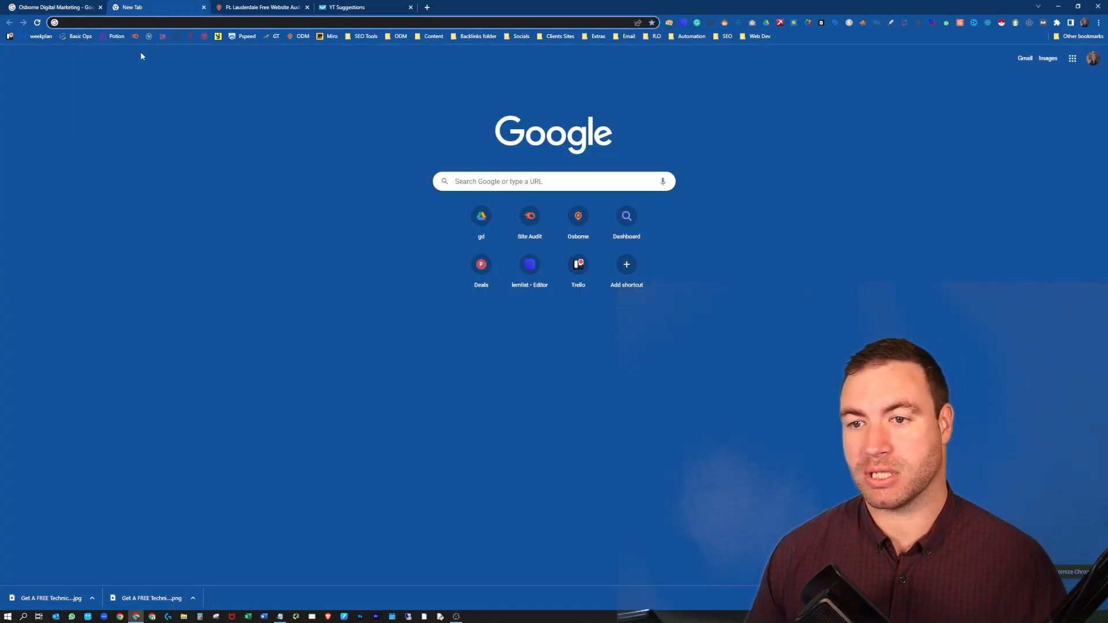
{"action": "left_click", "coordinate": [1074, 63]}
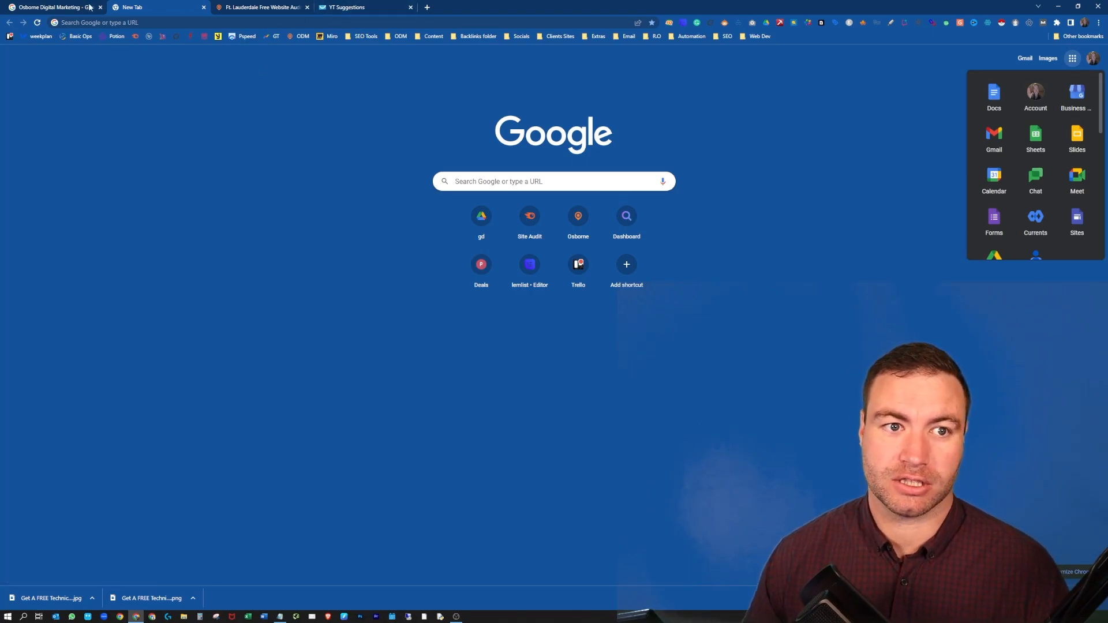
{"action": "left_click", "coordinate": [55, 7]}
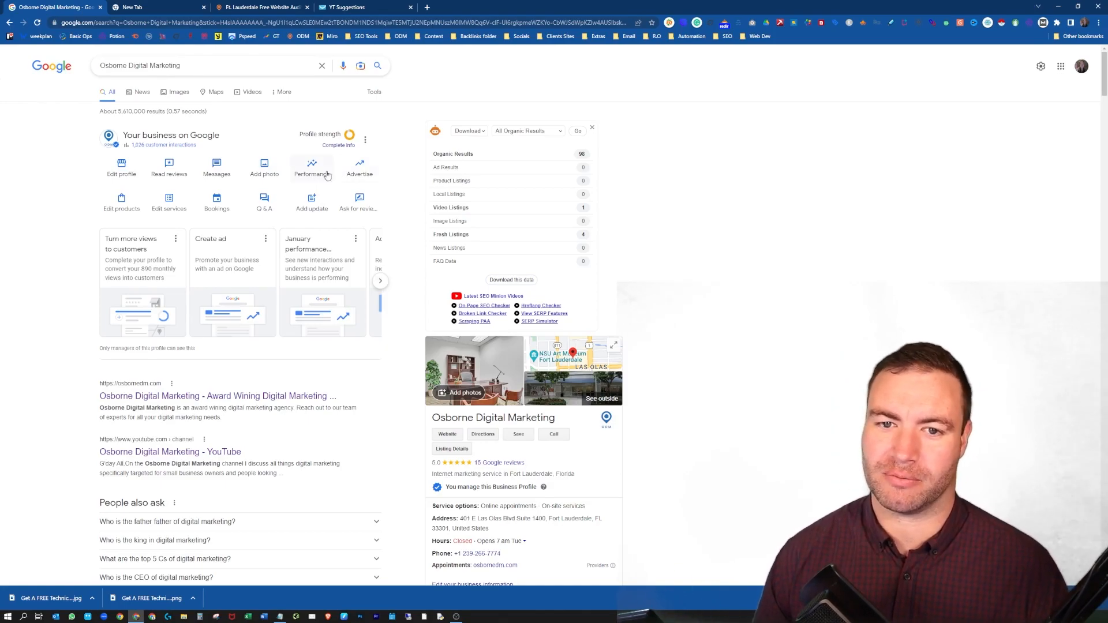
Step: Start a new update for the Osborne Digital Marketing business profile from its knowledge panel in the search results
{"action": "scroll", "coordinate": [315, 156], "scroll_direction": "down", "scroll_amount": 2}
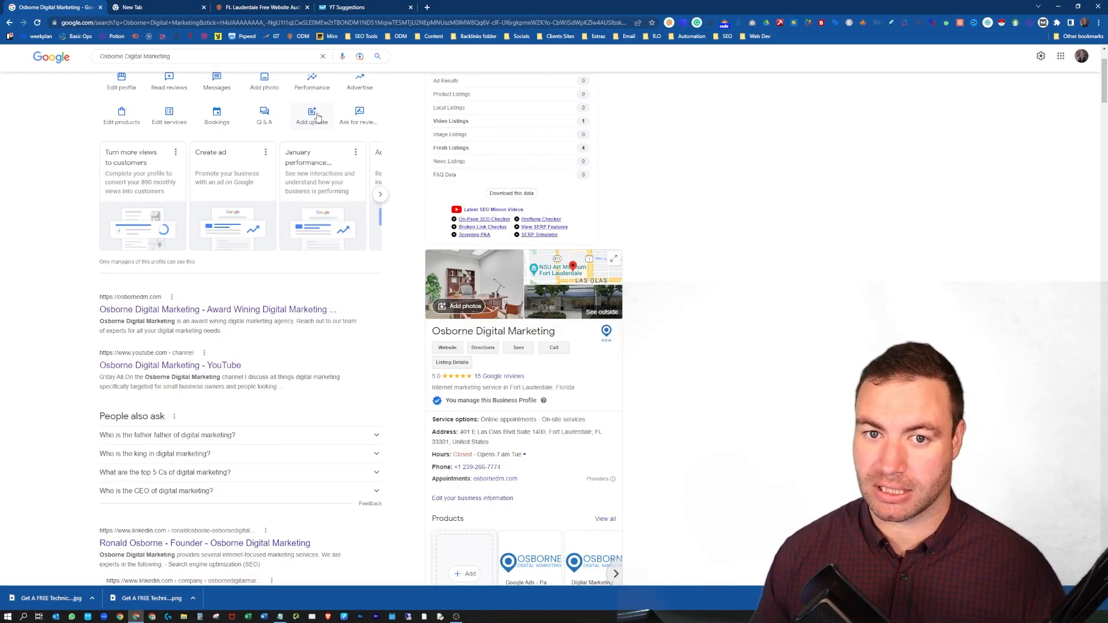
{"action": "scroll", "coordinate": [535, 251], "scroll_direction": "down", "scroll_amount": 7}
{"action": "scroll", "coordinate": [534, 263], "scroll_direction": "down", "scroll_amount": 5}
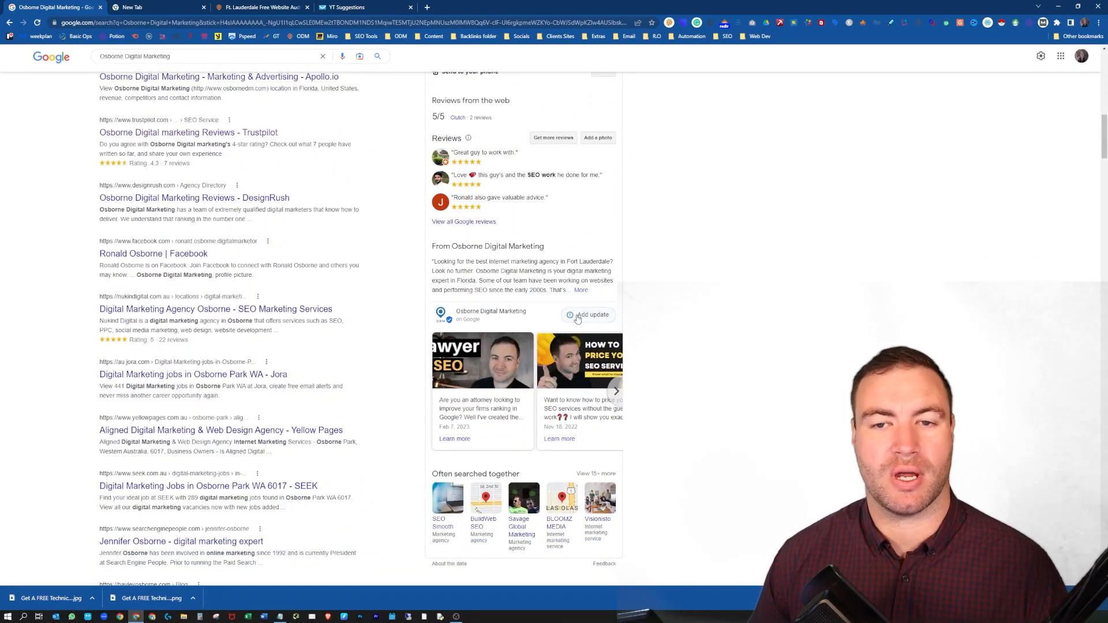
{"action": "left_click", "coordinate": [578, 318]}
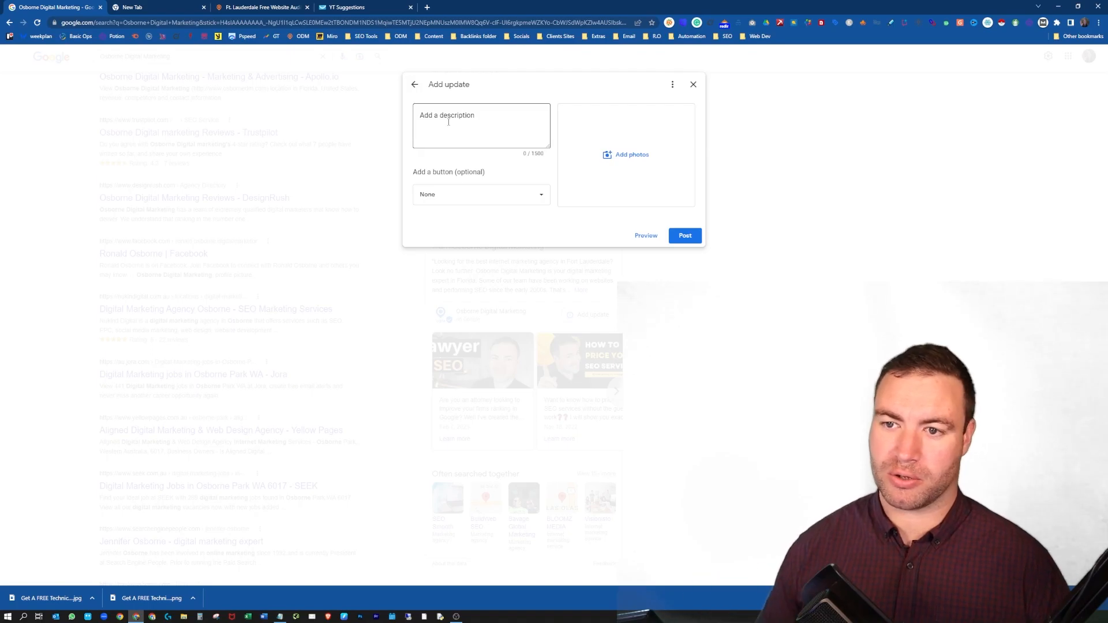
Step: Write the update description "Claim your FREE technical website audit from Osborne Digital Marketing today." followed by a blank line
{"action": "left_click", "coordinate": [449, 122]}
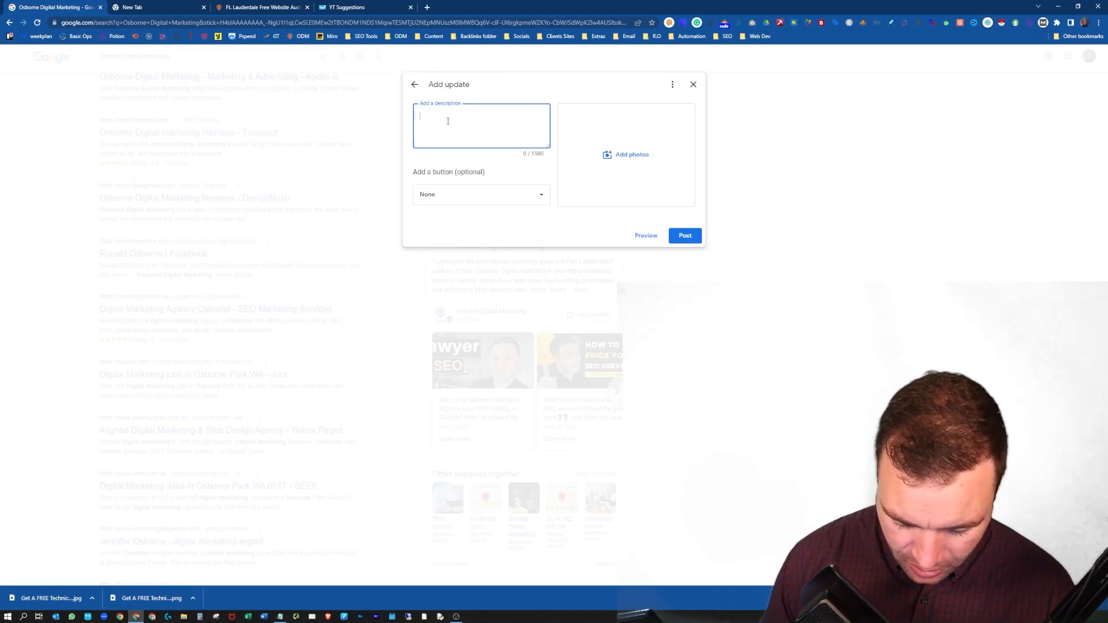
{"action": "key", "text": "BackSpace"}
{"action": "type", "text": "Clai"}
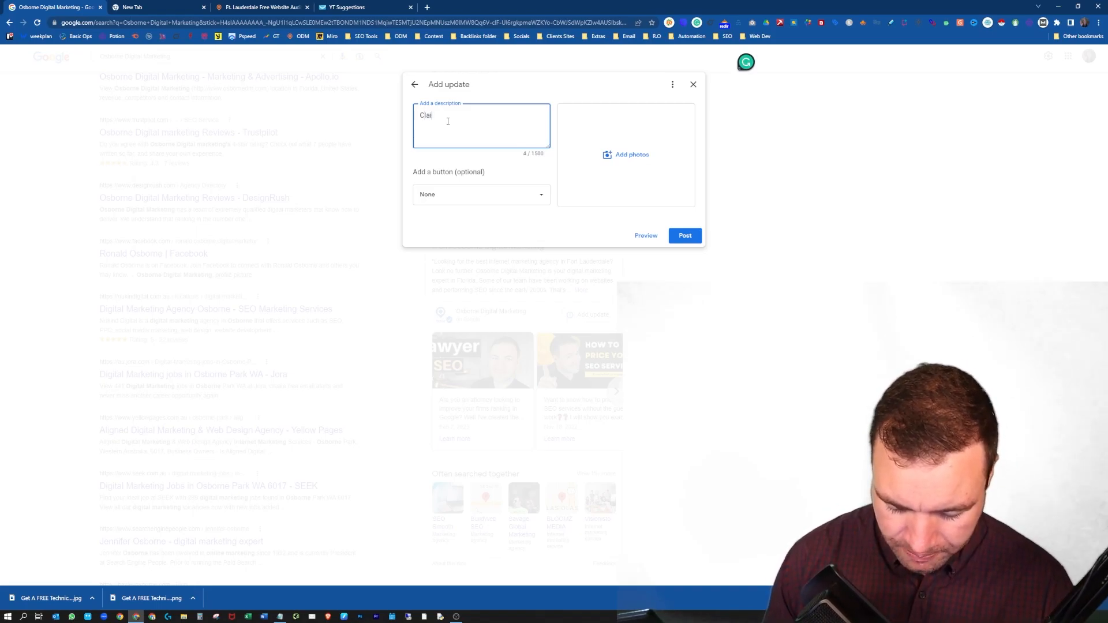
{"action": "type", "text": "m you"}
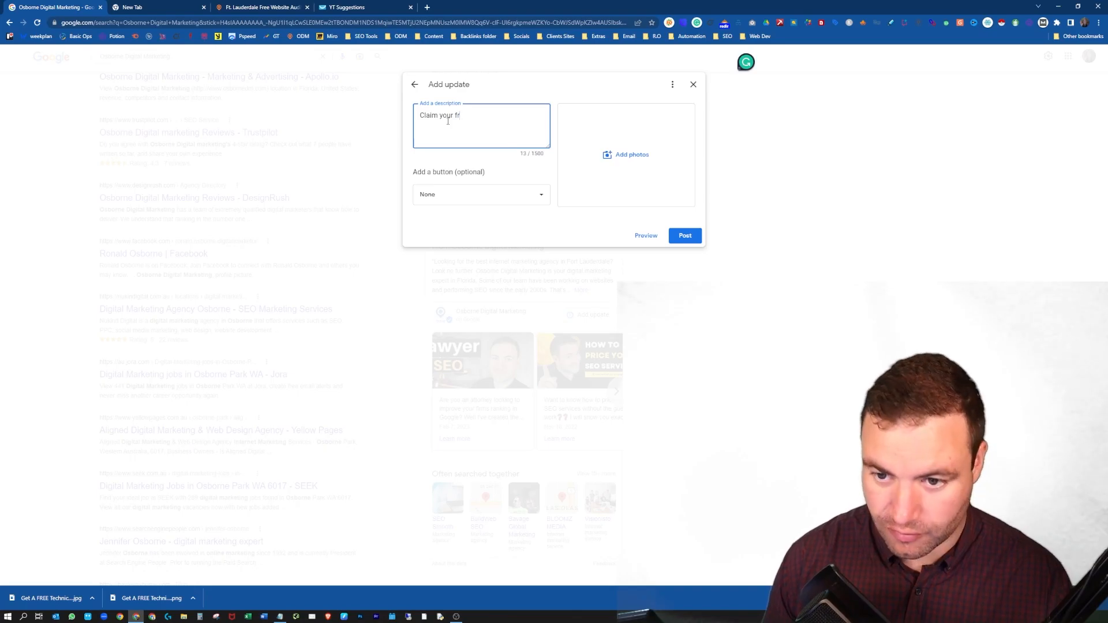
{"action": "type", "text": "r FREE"}
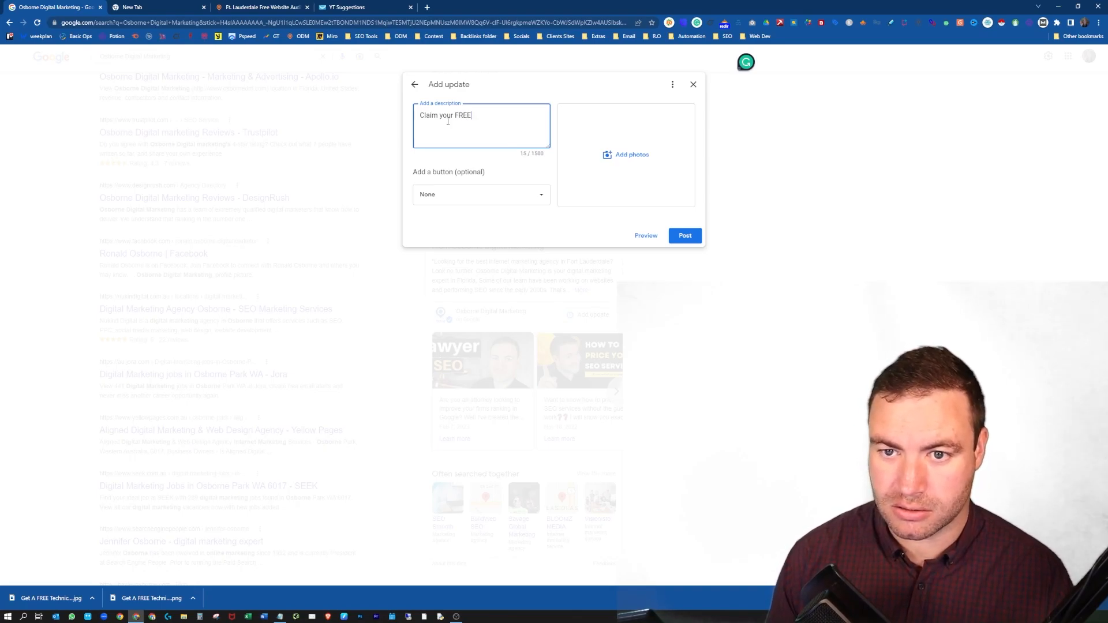
{"action": "type", "text": " techni"}
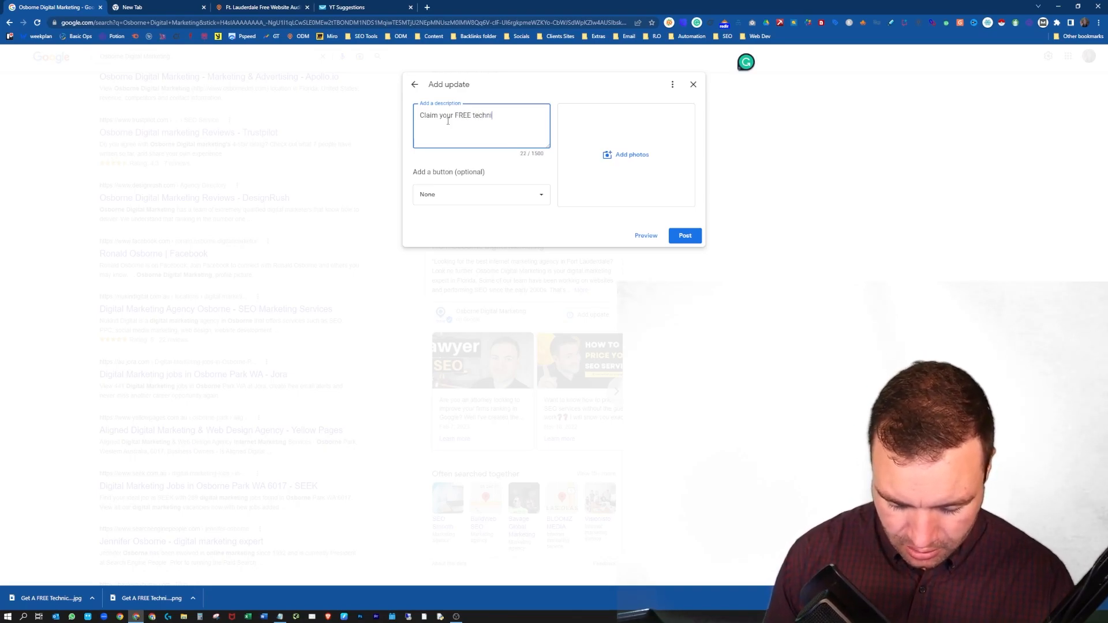
{"action": "type", "text": "cal website "}
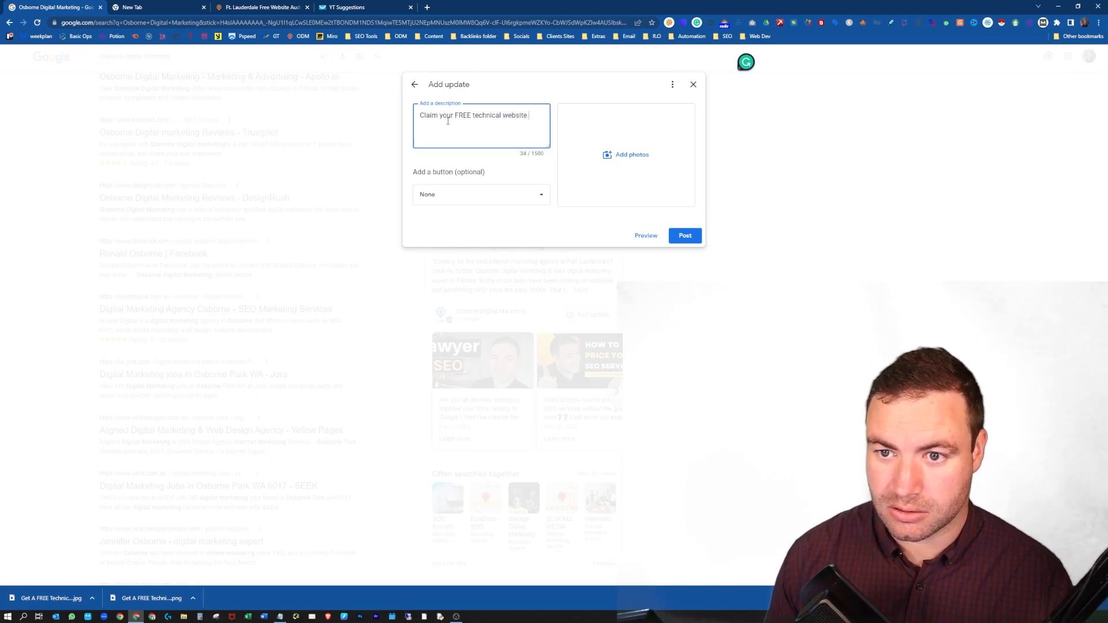
{"action": "type", "text": "audit "}
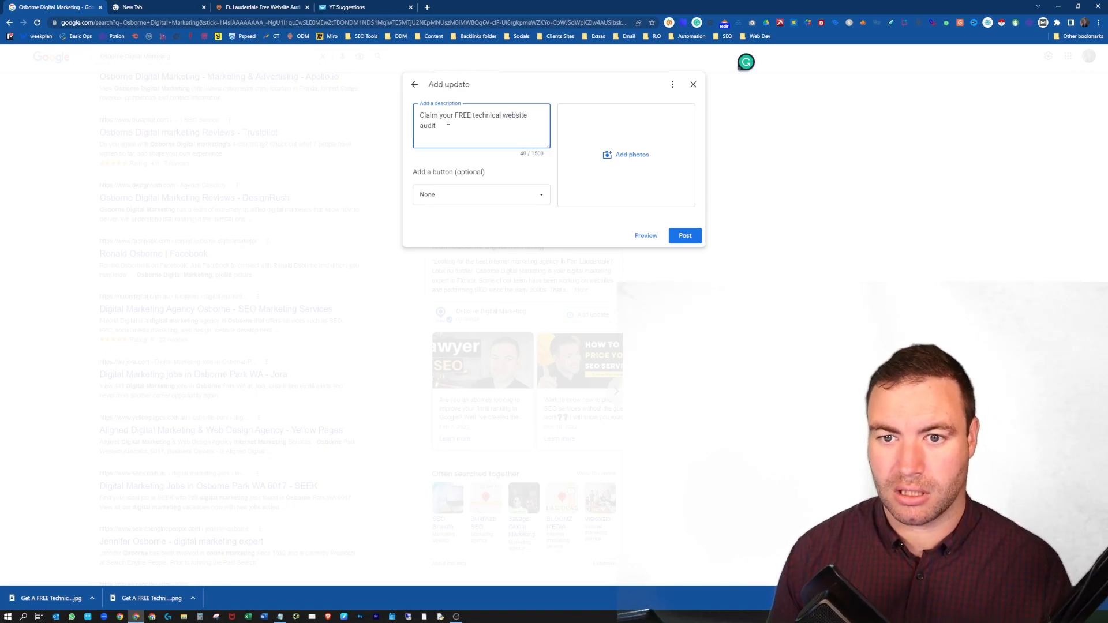
{"action": "type", "text": "from Osborne Dig"}
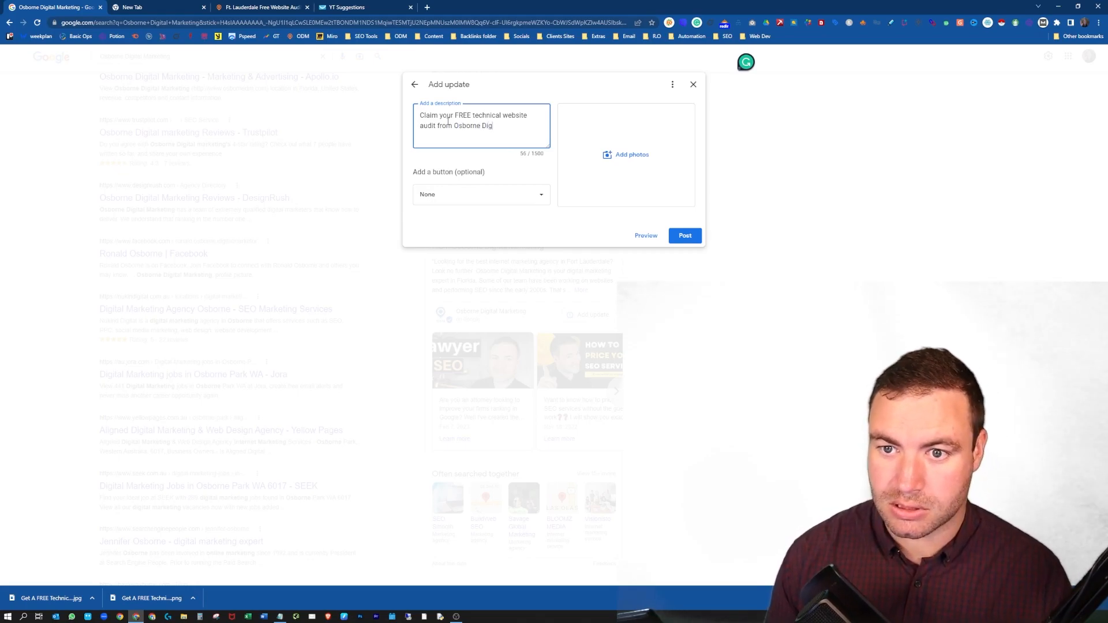
{"action": "type", "text": "ital Marketi"}
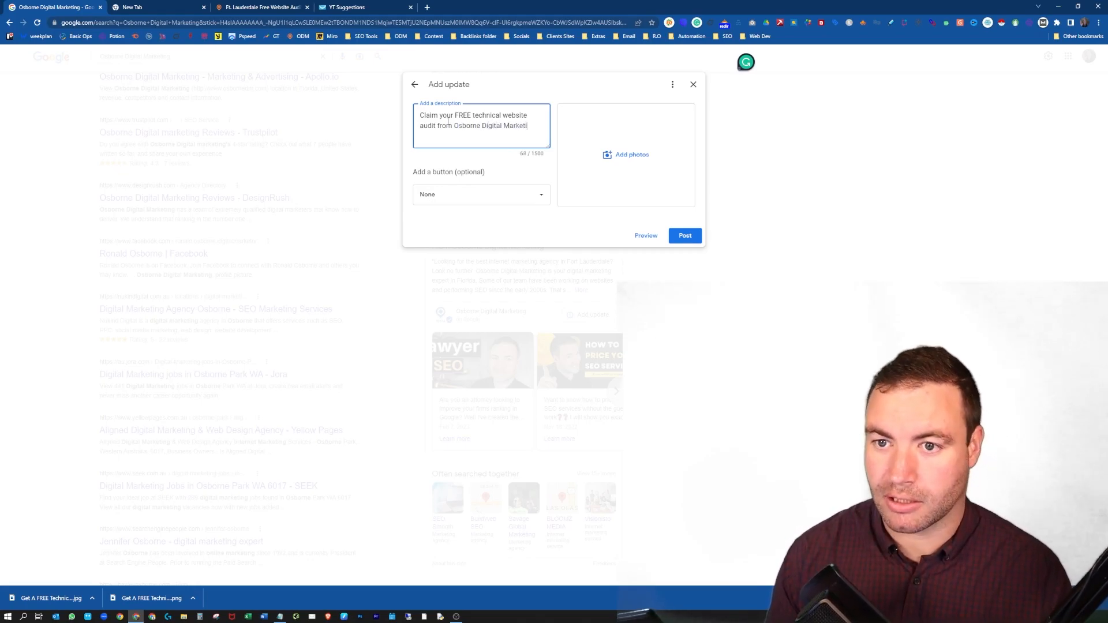
{"action": "type", "text": "ng today."}
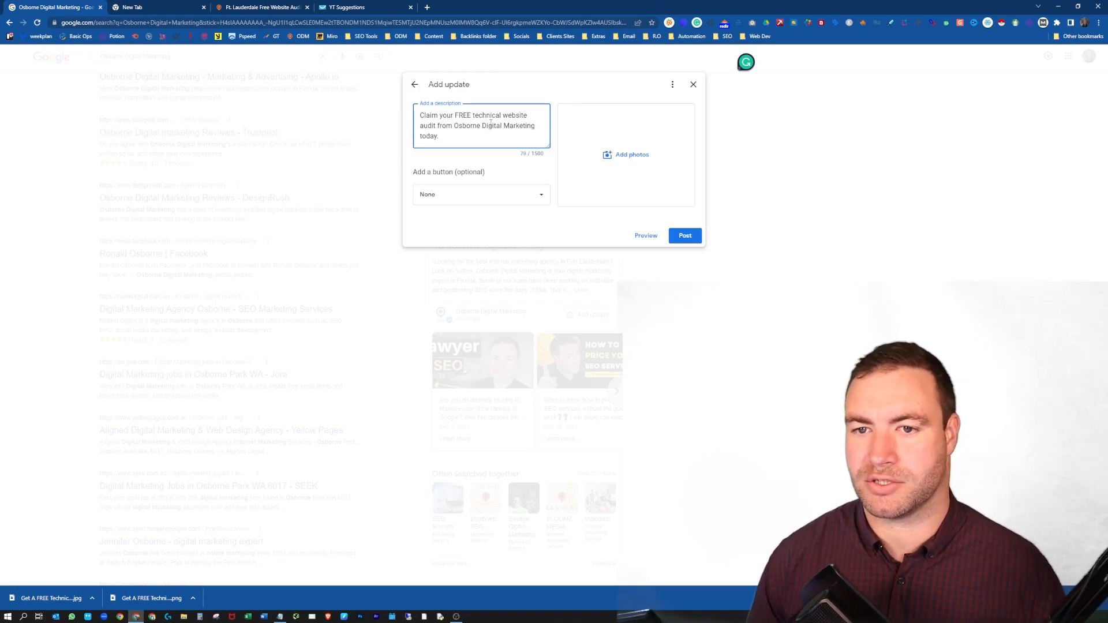
{"action": "key", "text": "Return"}
{"action": "key", "text": "Return"}
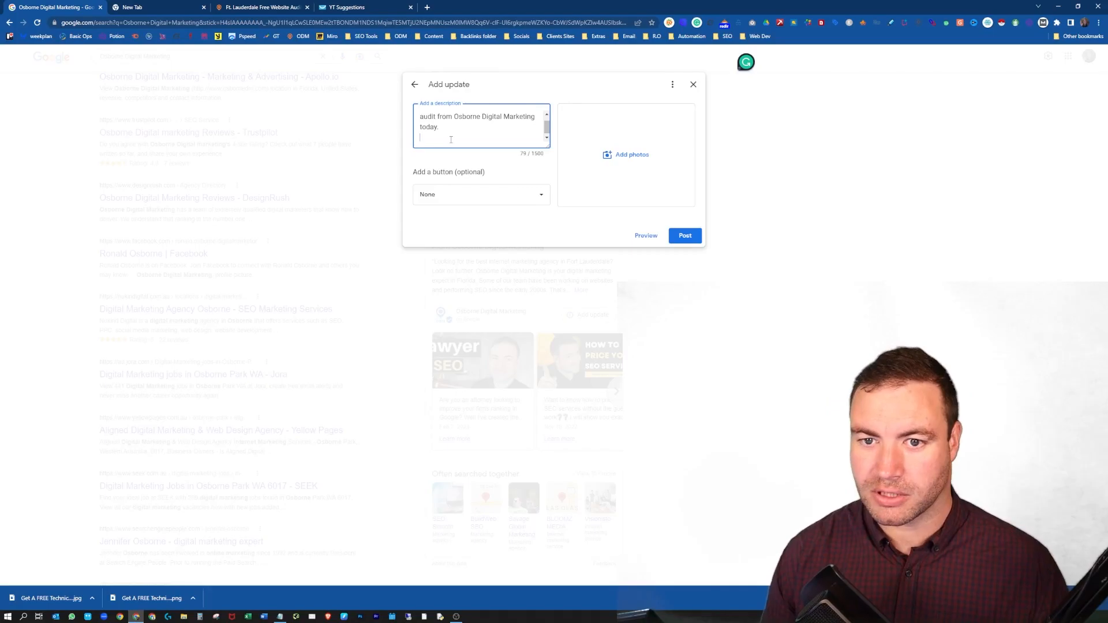
{"action": "left_click", "coordinate": [263, 8]}
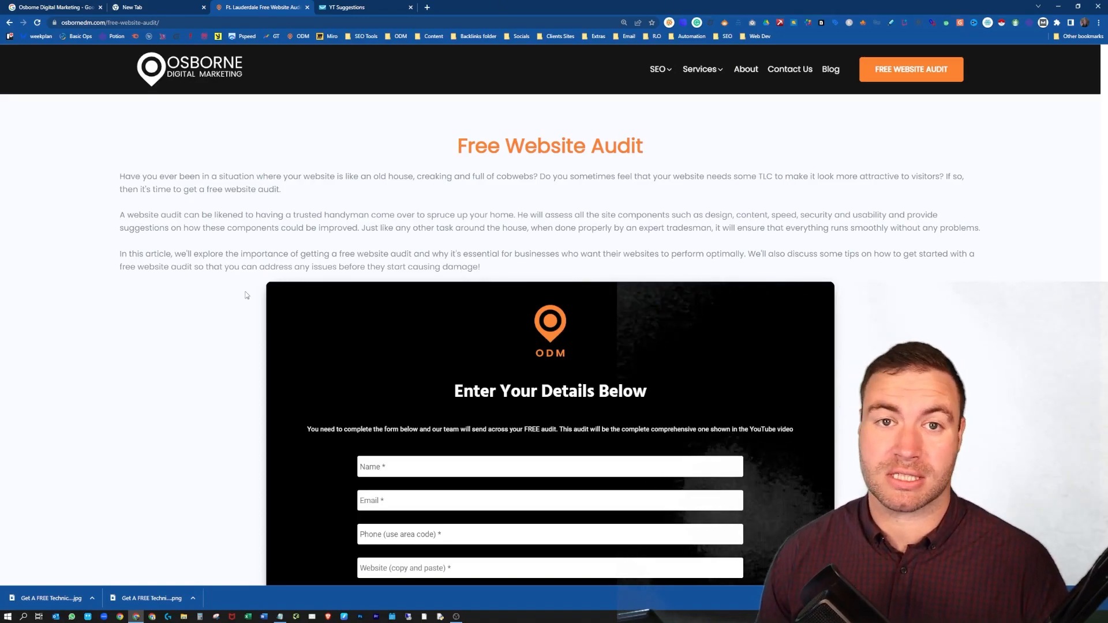
{"action": "left_click", "coordinate": [91, 22]}
{"action": "key", "text": "ctrl+c"}
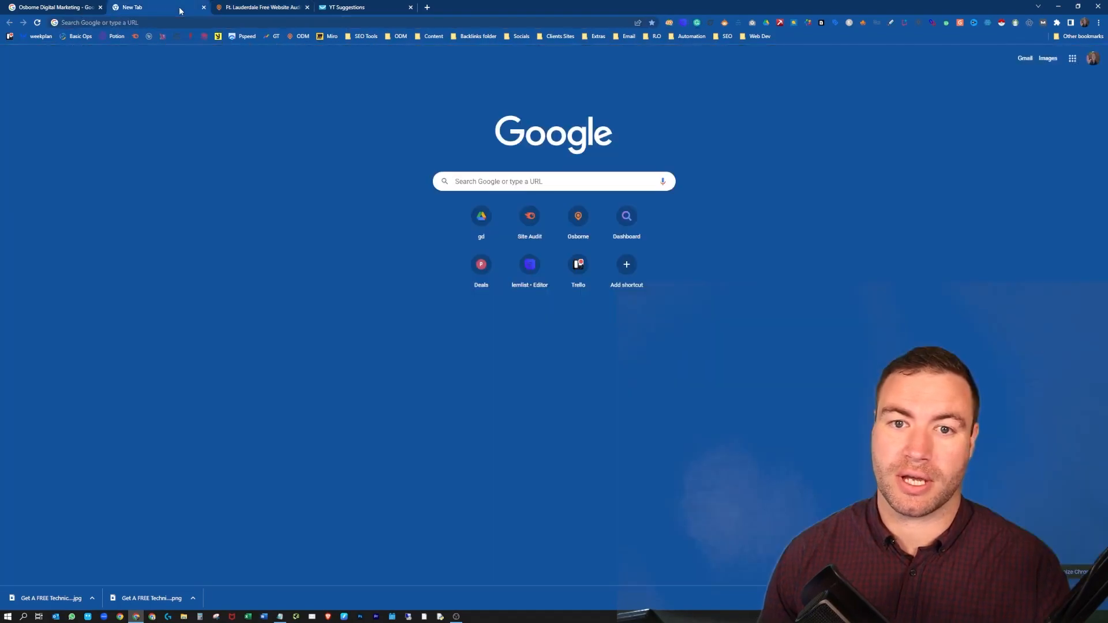
{"action": "left_click", "coordinate": [176, 9]}
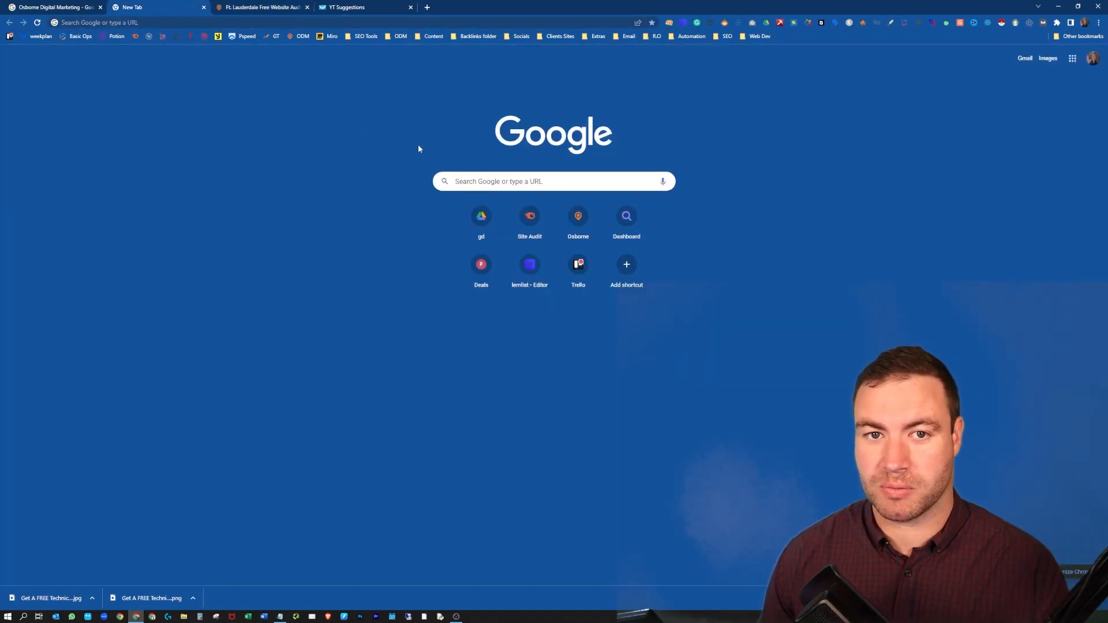
{"action": "left_click", "coordinate": [55, 9]}
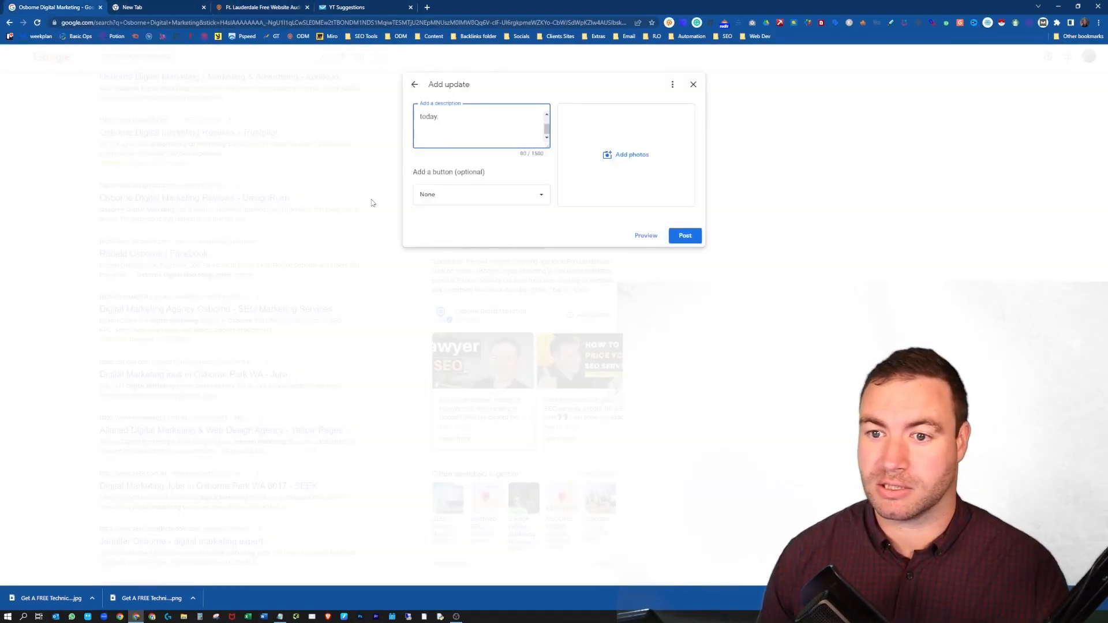
{"action": "key", "text": "ctrl+v"}
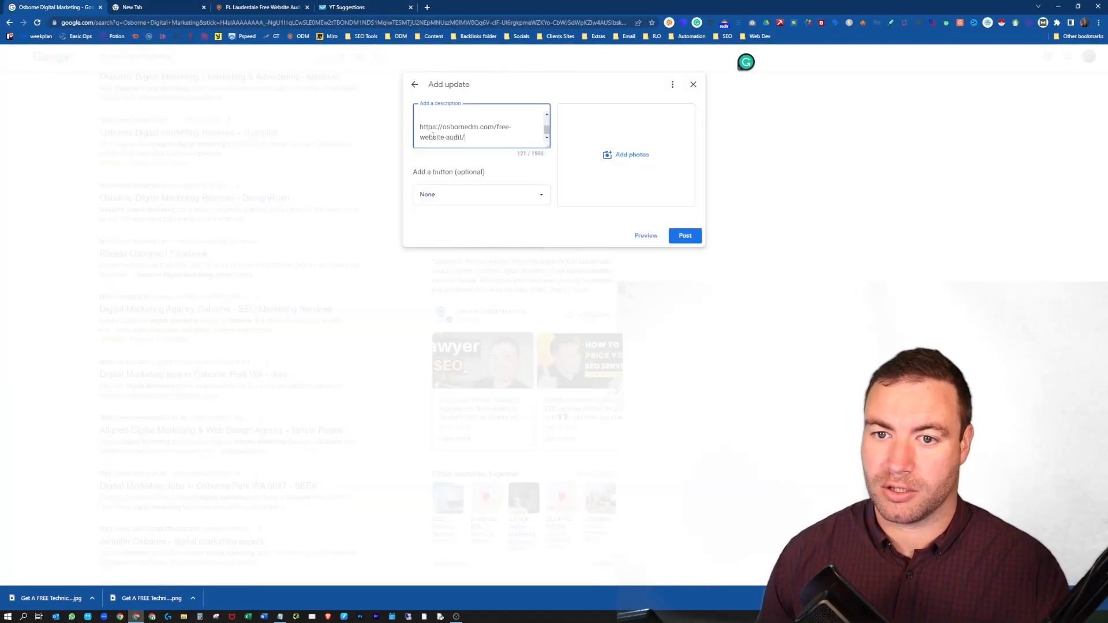
{"action": "left_click", "coordinate": [486, 195]}
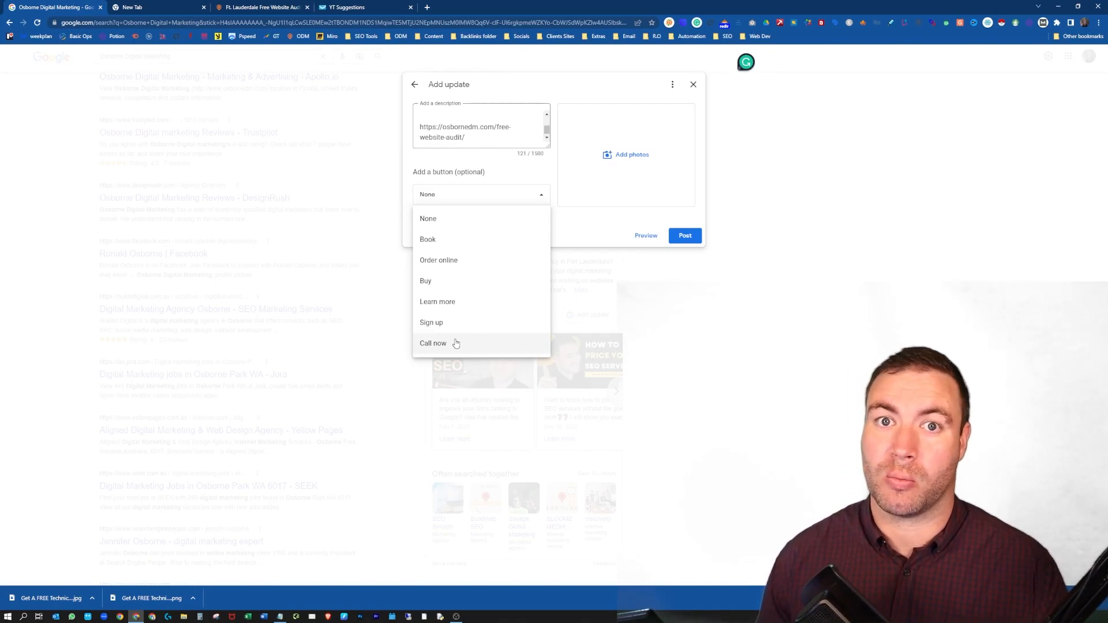
{"action": "left_click", "coordinate": [462, 303]}
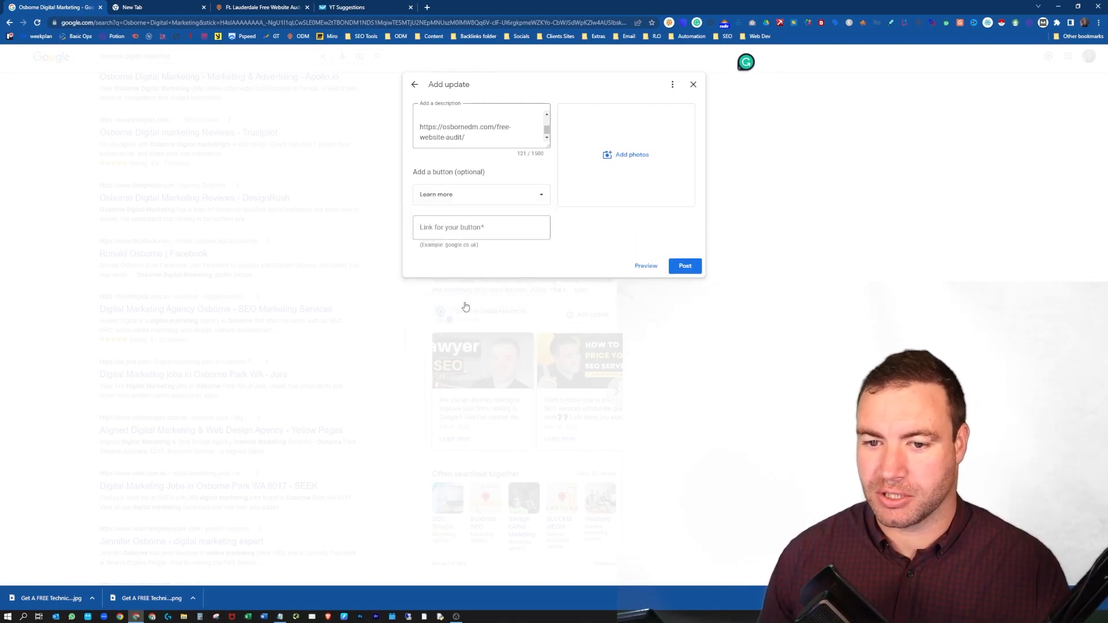
{"action": "left_click", "coordinate": [466, 230]}
{"action": "key", "text": "ctrl+v"}
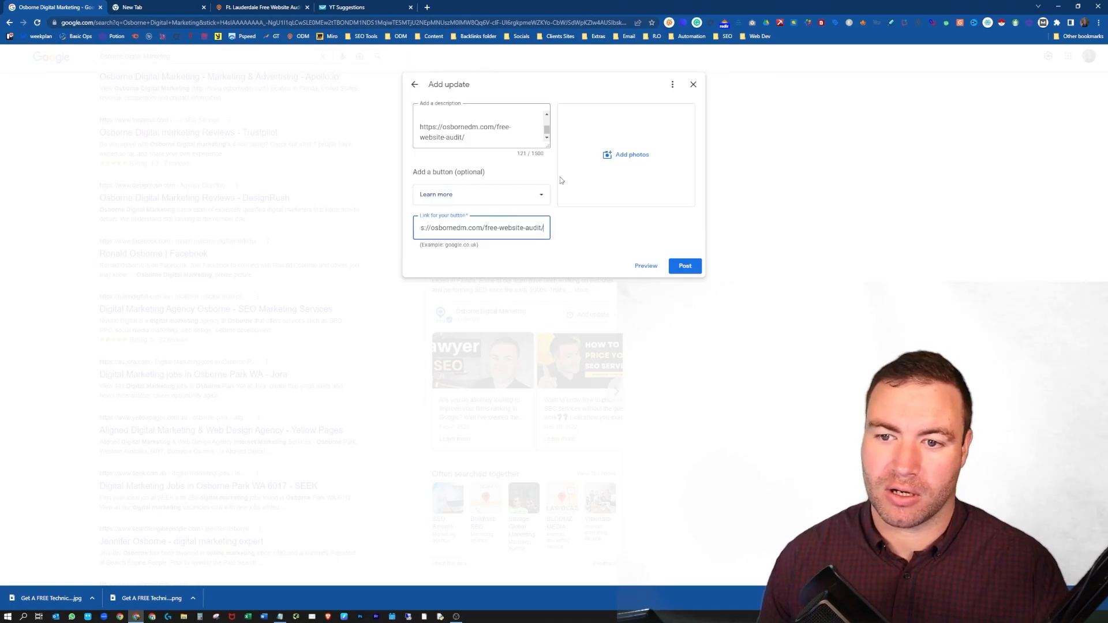
Step: Attach the downloaded "Get A FREE Technic..." JPG image to the update and publish it
{"action": "left_click", "coordinate": [618, 154]}
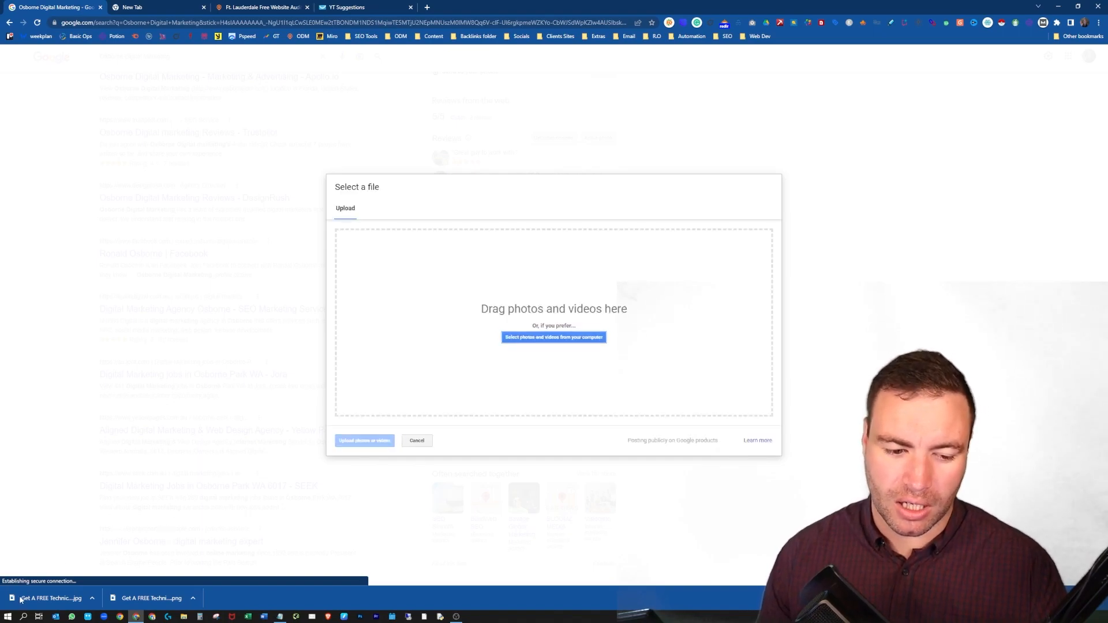
{"action": "left_click_drag", "start_coordinate": [16, 603], "coordinate": [559, 341]}
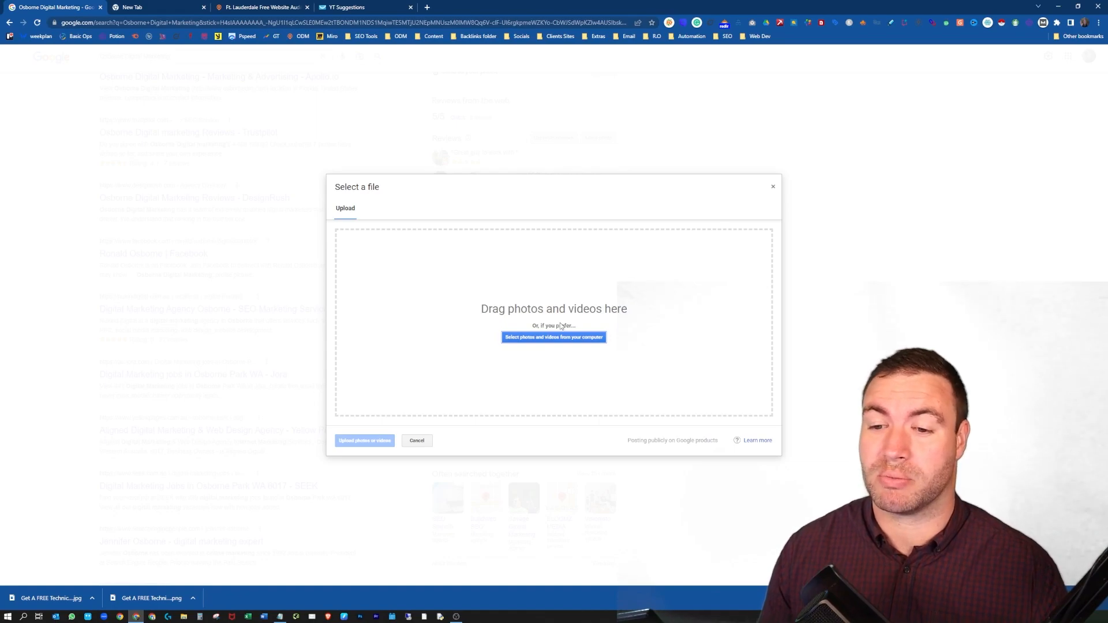
{"action": "left_click_drag", "start_coordinate": [35, 598], "coordinate": [546, 345]}
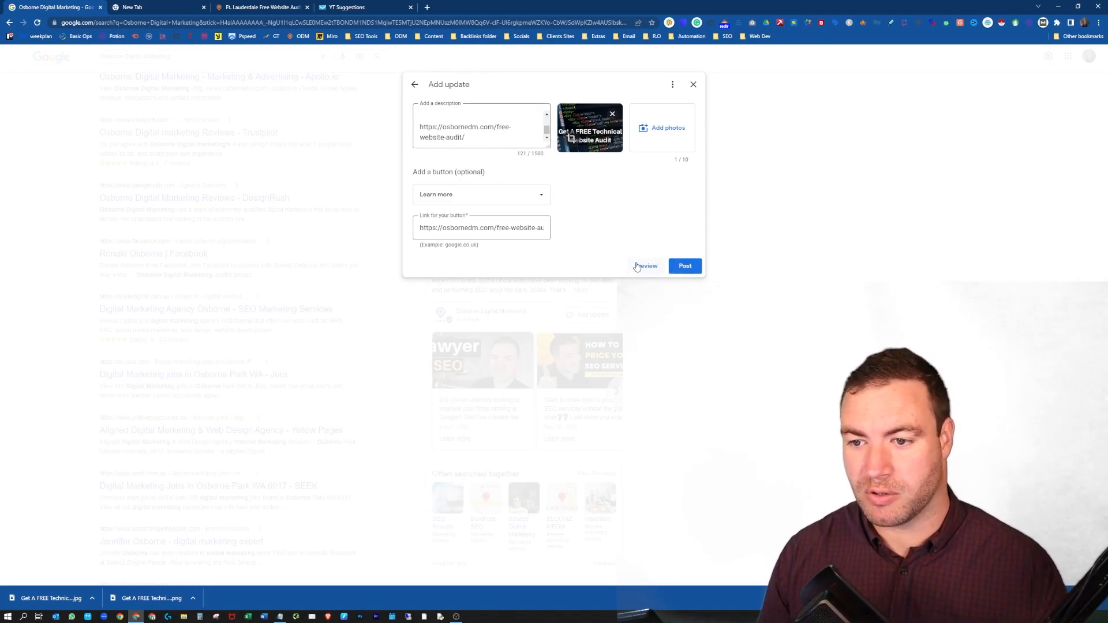
{"action": "left_click", "coordinate": [685, 266]}
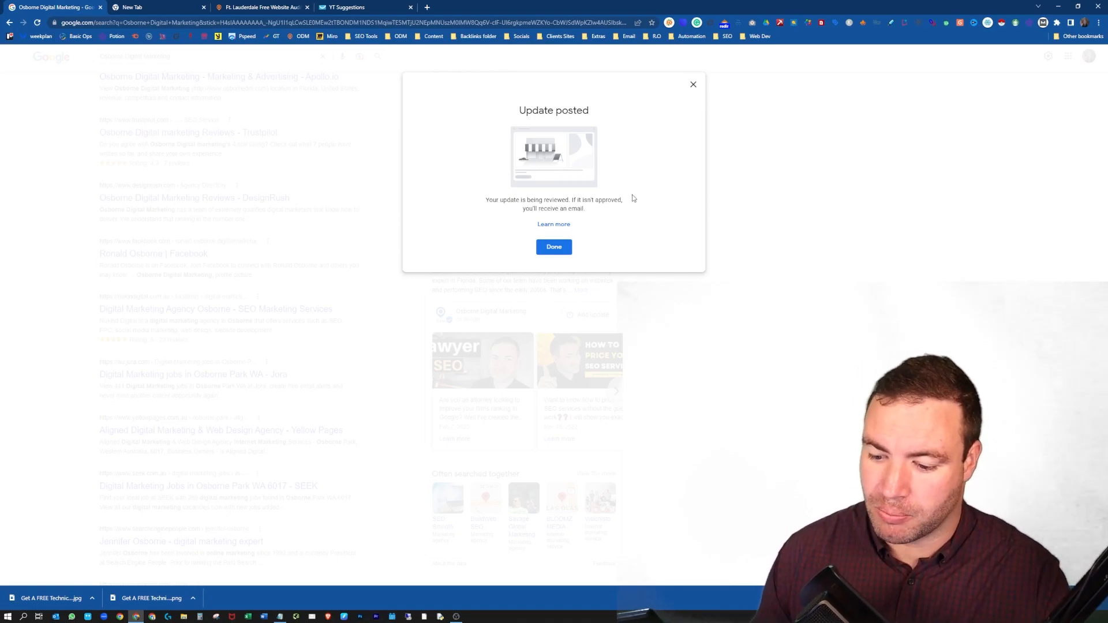
{"action": "left_click", "coordinate": [560, 248]}
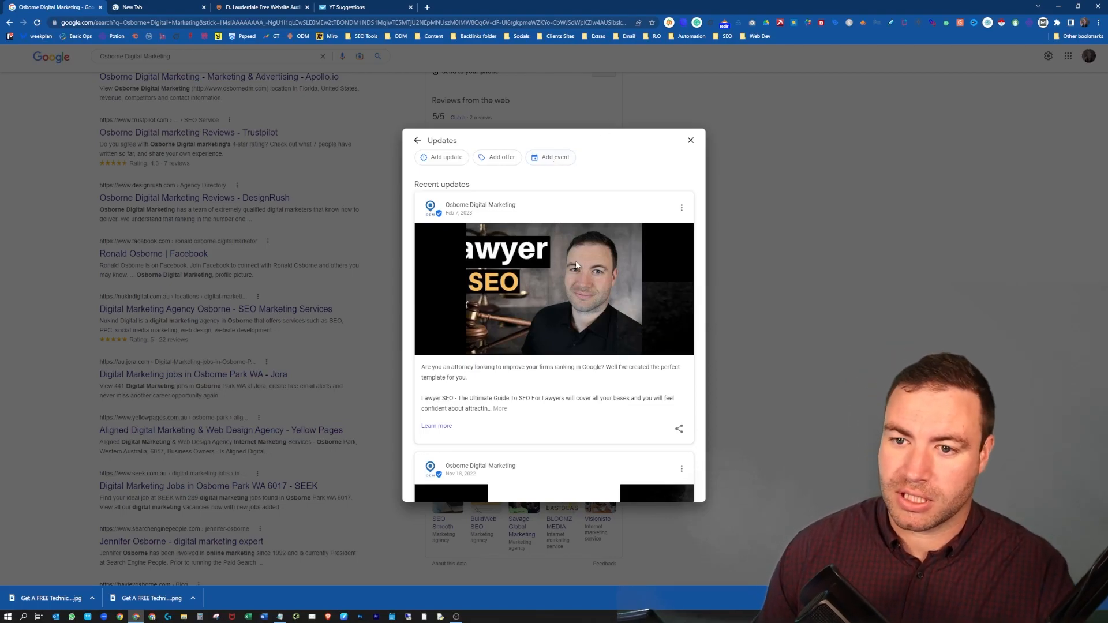
Step: Look through the business profile's list of recent updates and close it
{"action": "scroll", "coordinate": [631, 229], "scroll_direction": "down", "scroll_amount": 1}
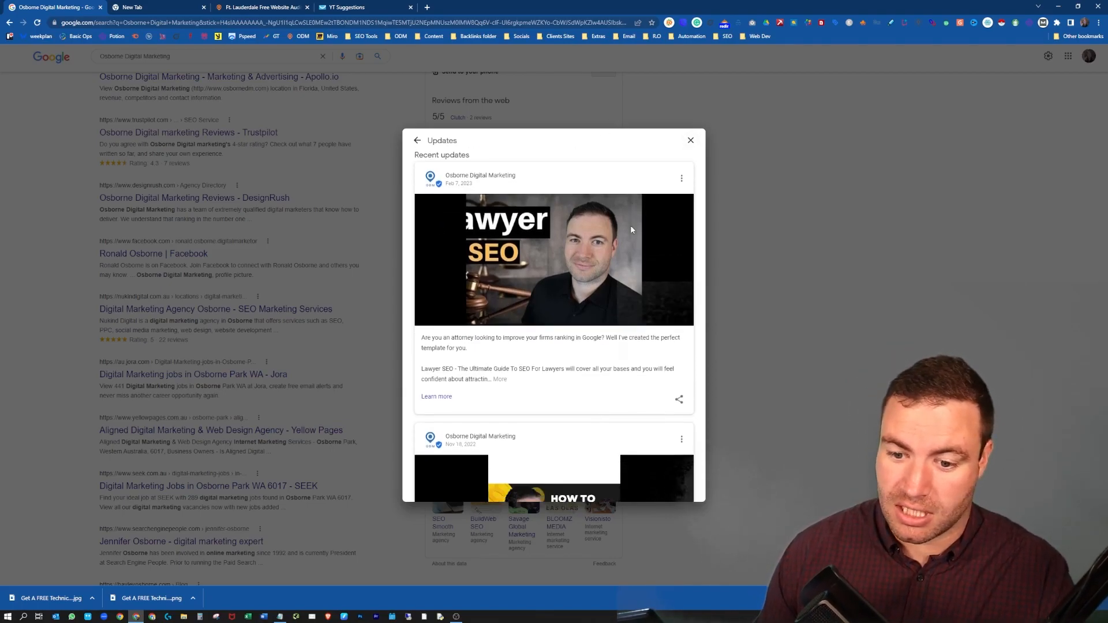
{"action": "scroll", "coordinate": [631, 230], "scroll_direction": "down", "scroll_amount": 7}
{"action": "scroll", "coordinate": [631, 273], "scroll_direction": "up", "scroll_amount": 6}
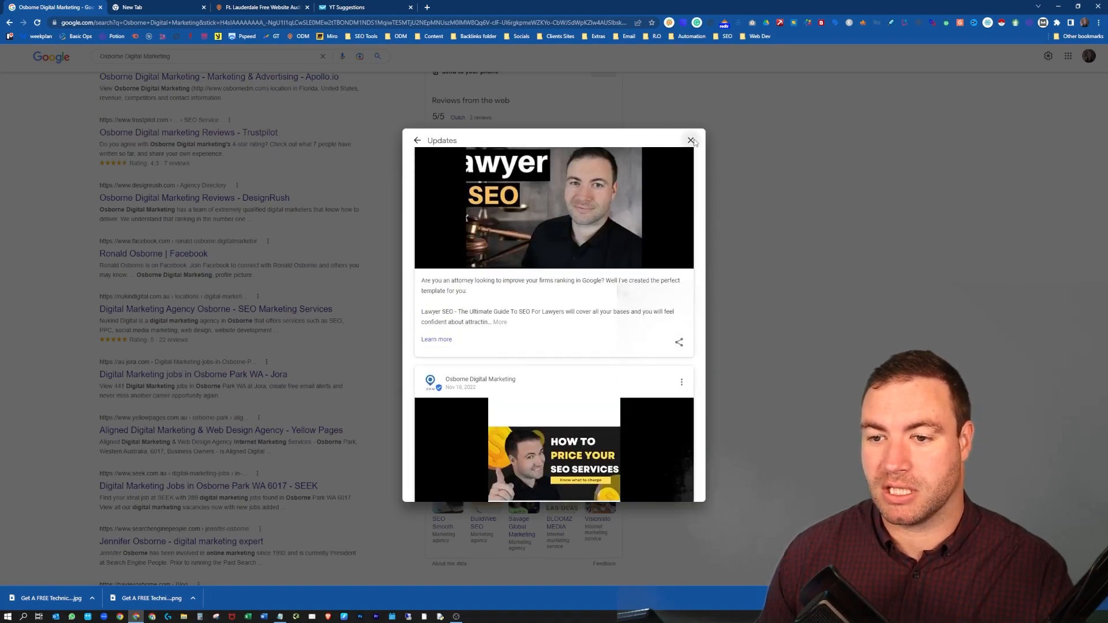
{"action": "left_click", "coordinate": [691, 141]}
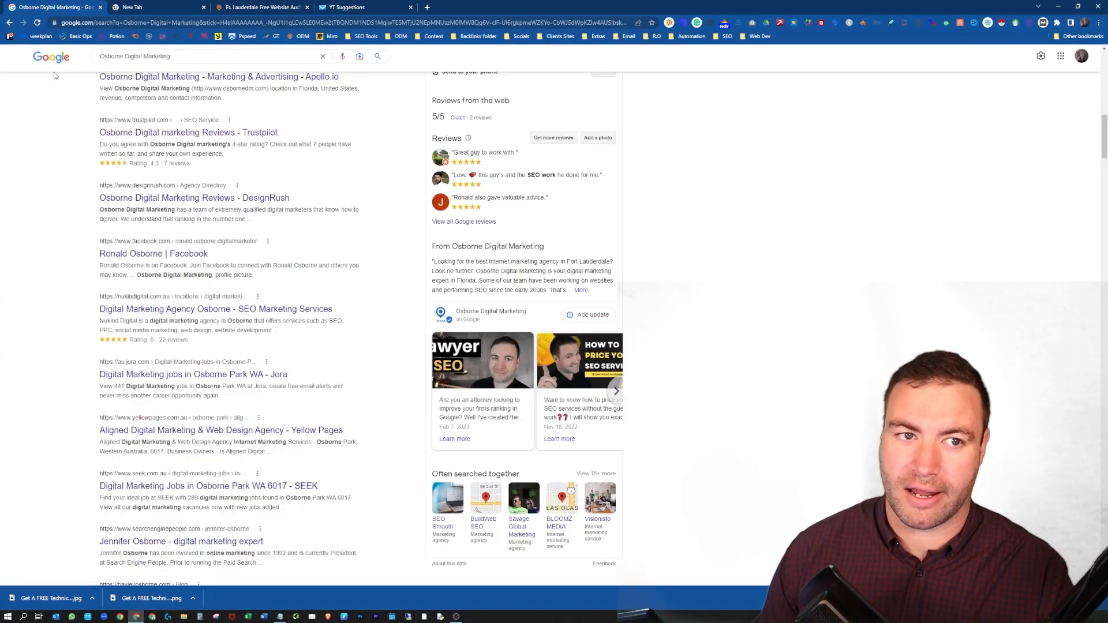
Step: Reload the search results and open the newly posted technical website audit update from the business's knowledge panel
{"action": "left_click", "coordinate": [37, 24]}
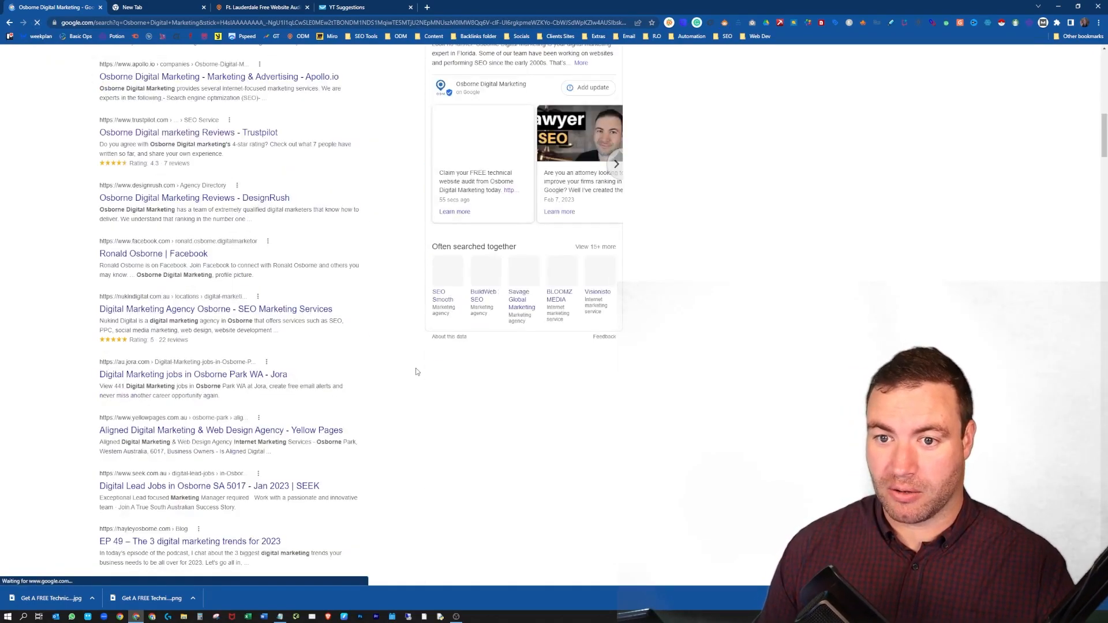
{"action": "scroll", "coordinate": [559, 412], "scroll_direction": "up", "scroll_amount": 2}
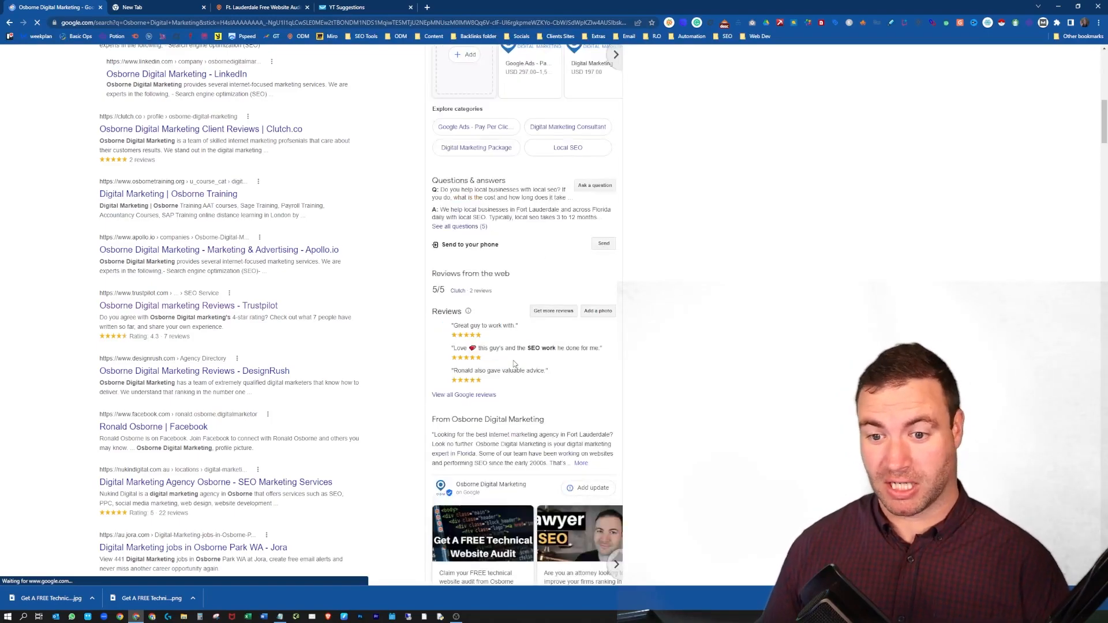
{"action": "scroll", "coordinate": [514, 364], "scroll_direction": "down", "scroll_amount": 3}
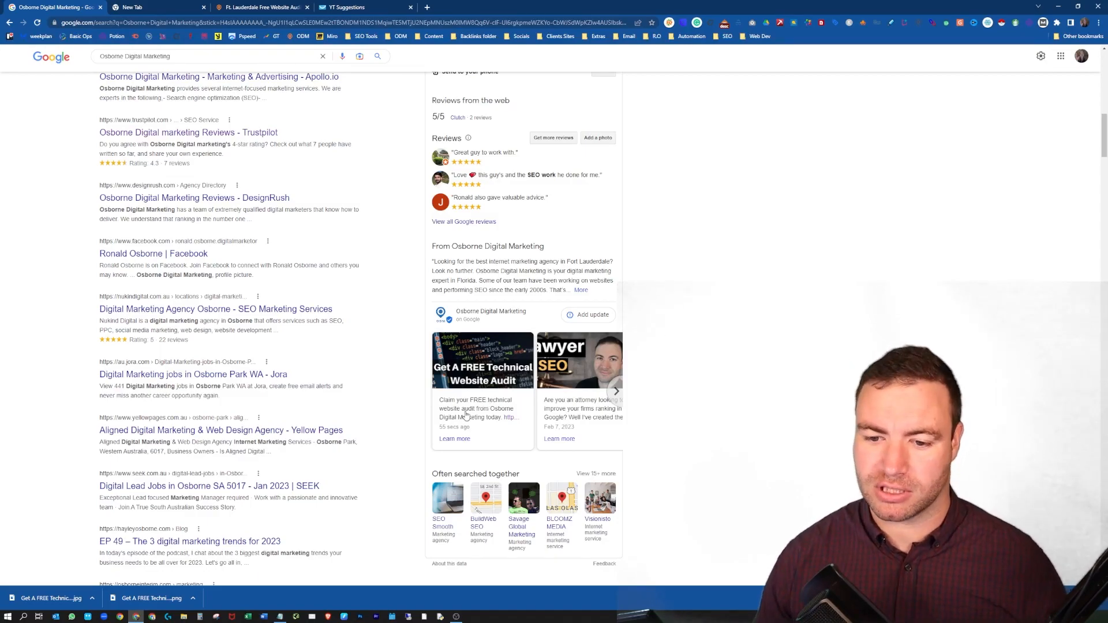
{"action": "left_click", "coordinate": [466, 415]}
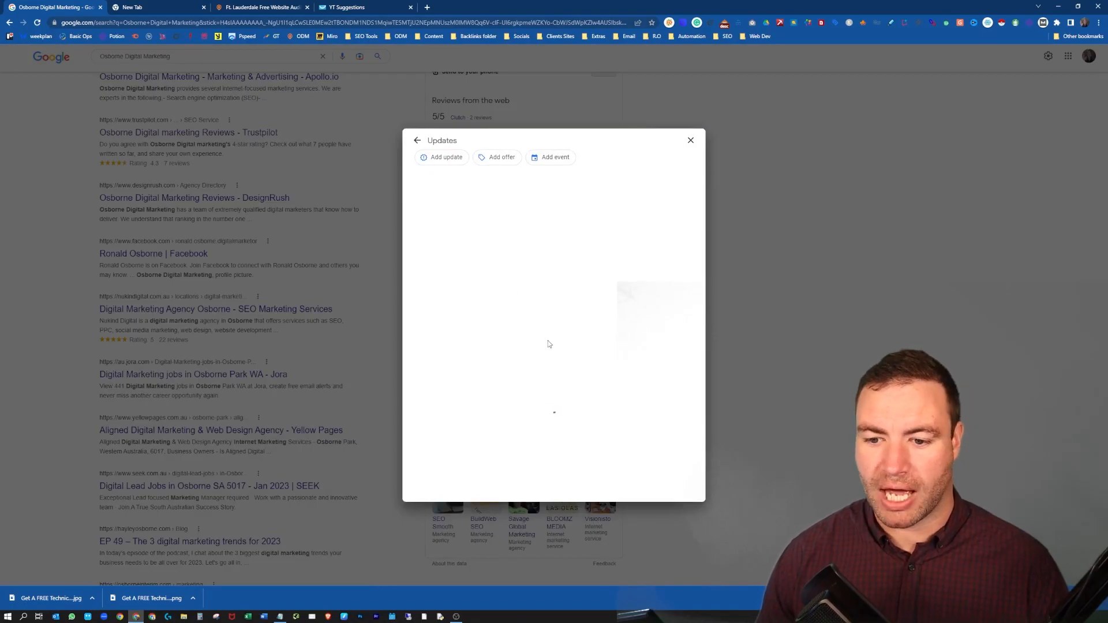